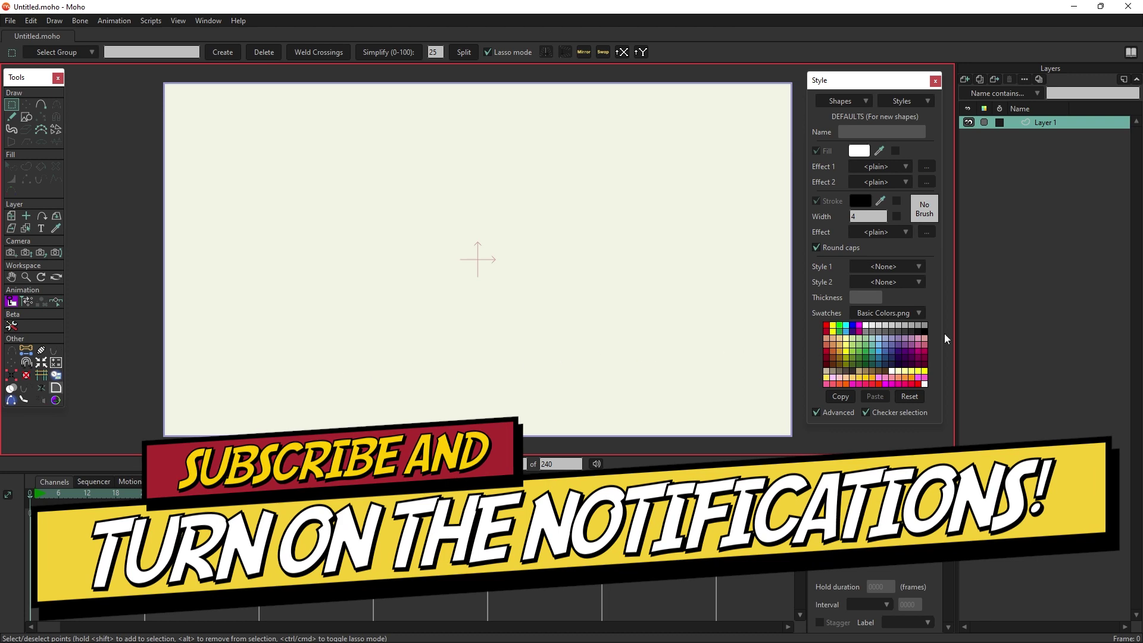
- Group Layer 1 into a new bone layer, Layer 2, and add a second bone angled down-right
right_click(1047, 126)
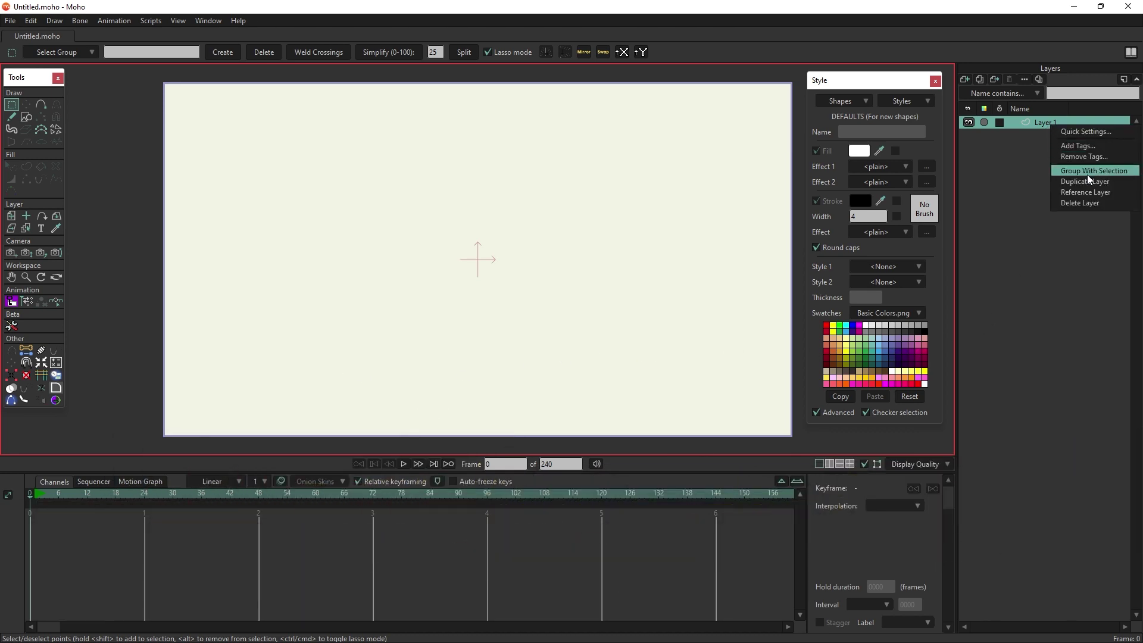
click(1087, 174)
right_click(1030, 141)
click(1072, 162)
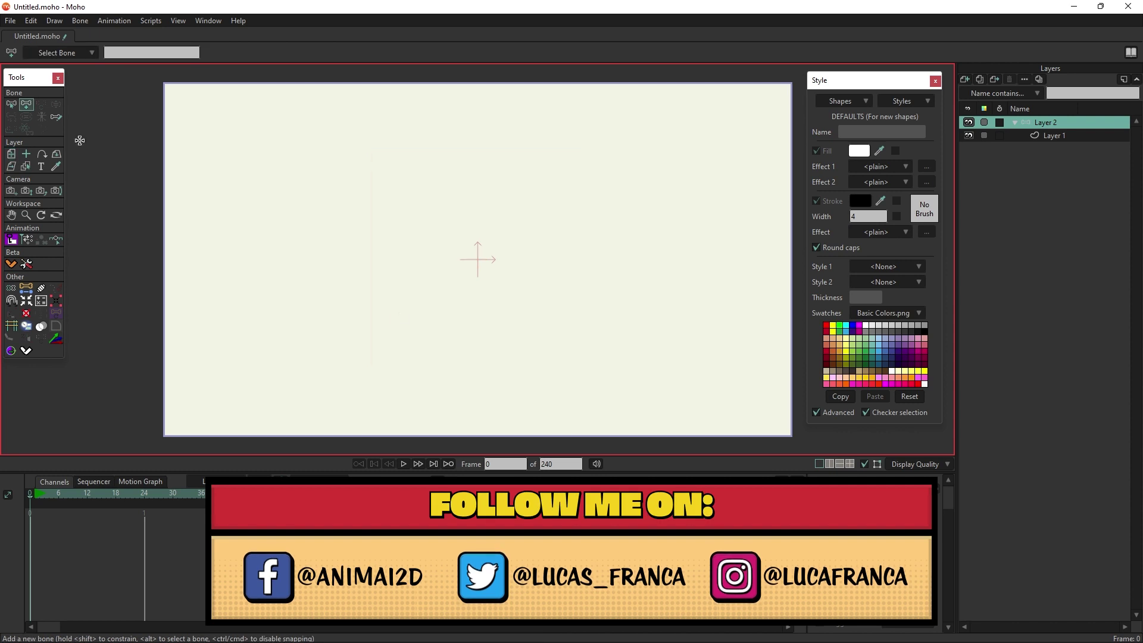
drag(507, 266, 580, 337)
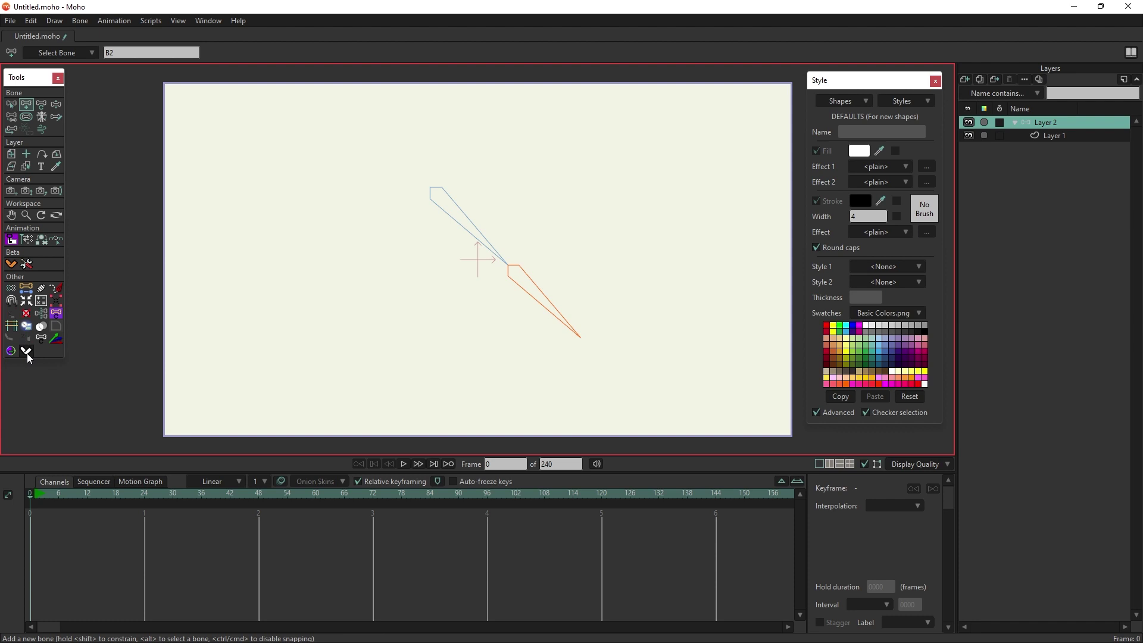
click(26, 351)
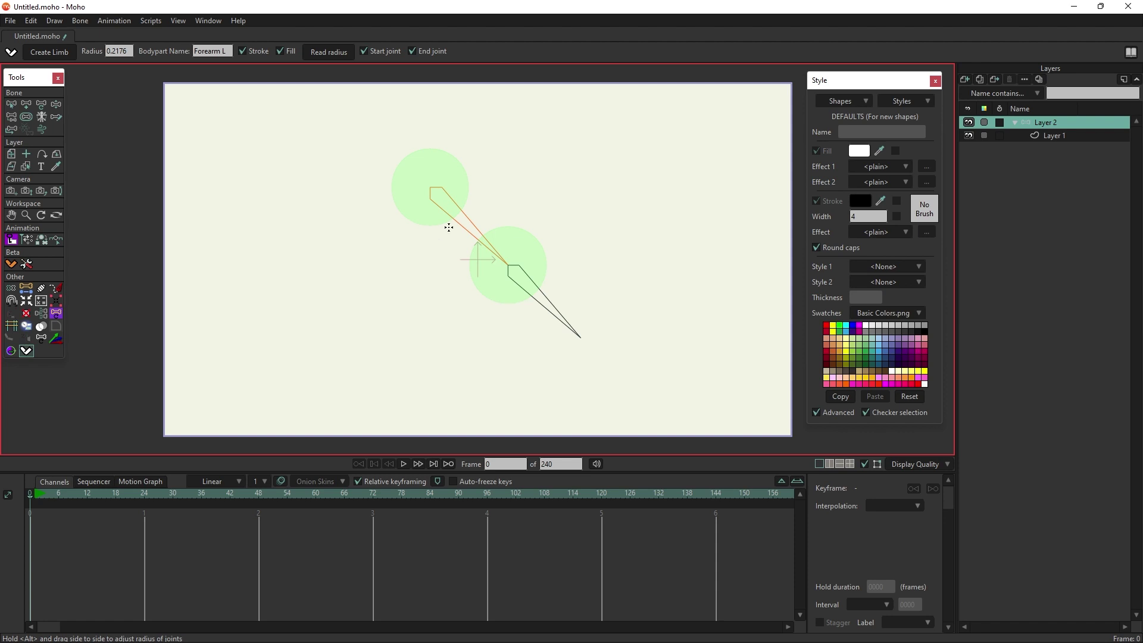
- Set the Create Limb joint radius to 0.15 and name the body part e_braco
drag(429, 188, 369, 199)
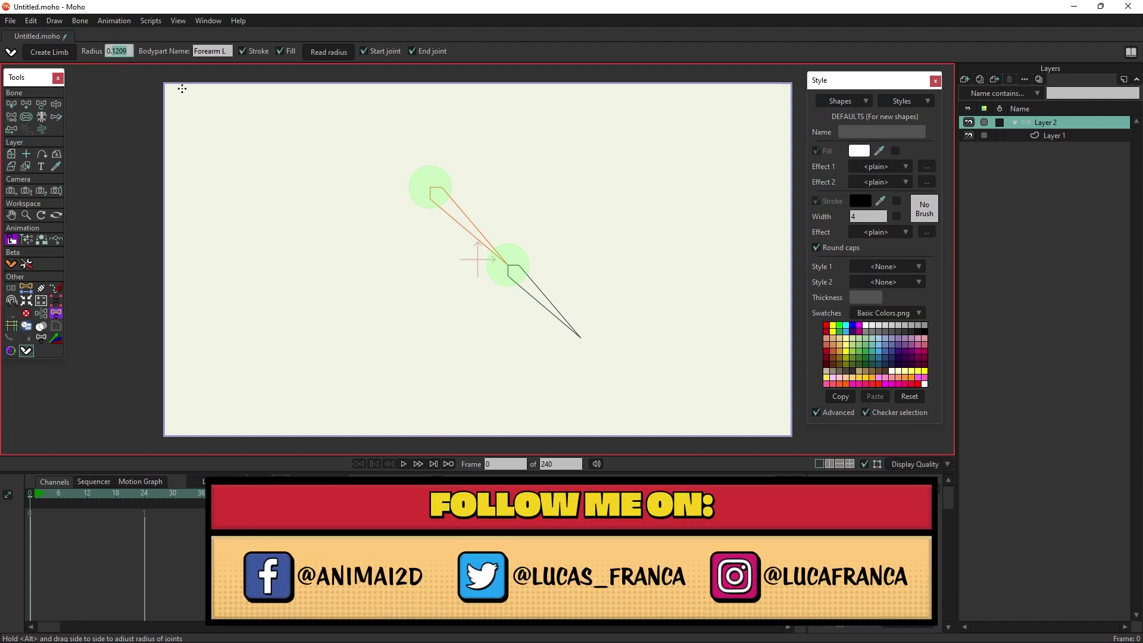
text(0.15)
key(Tab)
text(e)
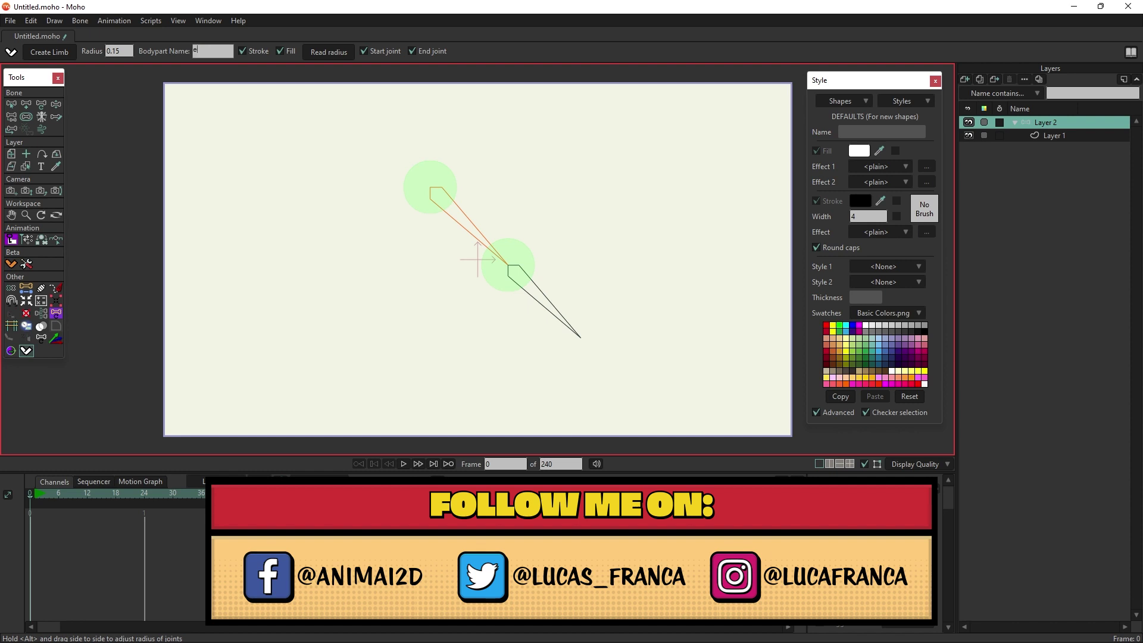
text(_braco)
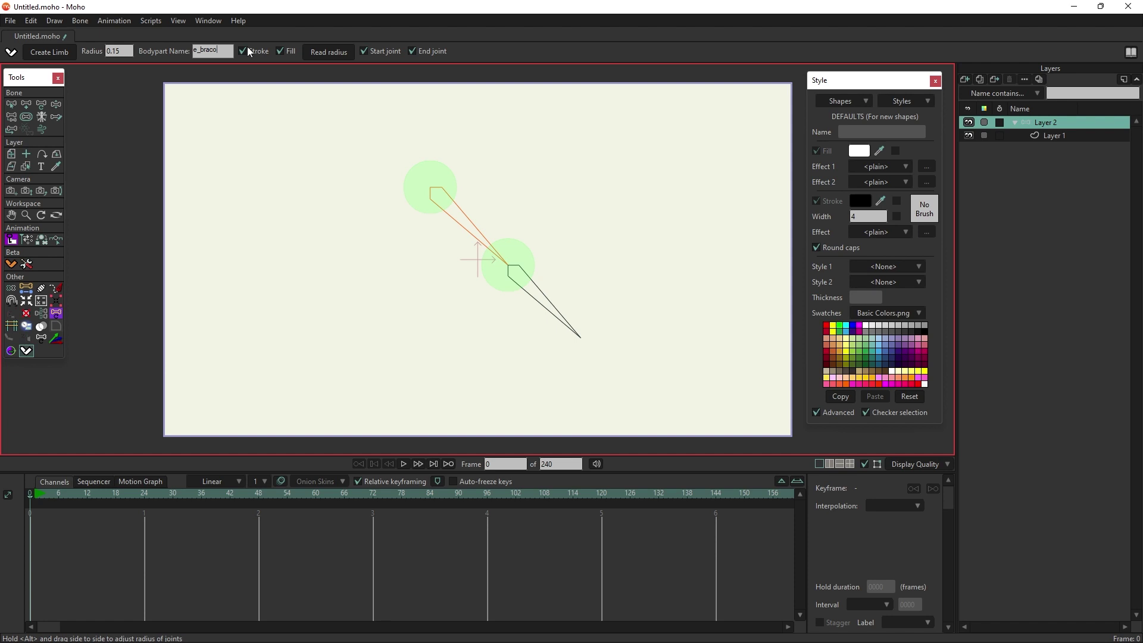
- Build limb shapes e_braço around the upper bone and e_antebraco around the lower bone
click(44, 52)
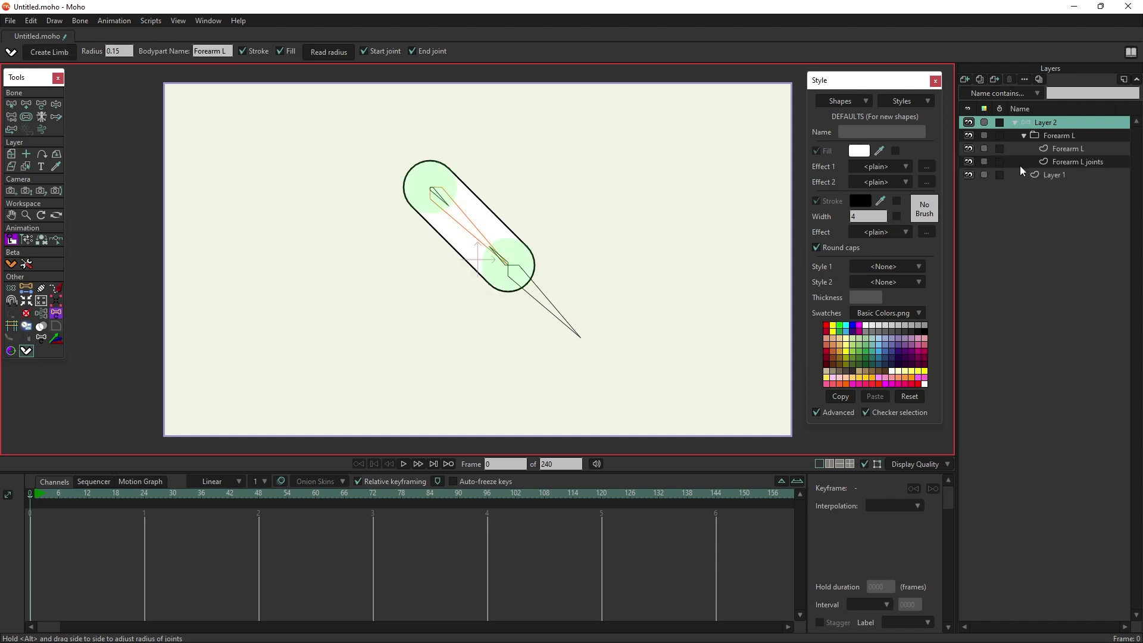
click(219, 52)
text(e_antebraço)
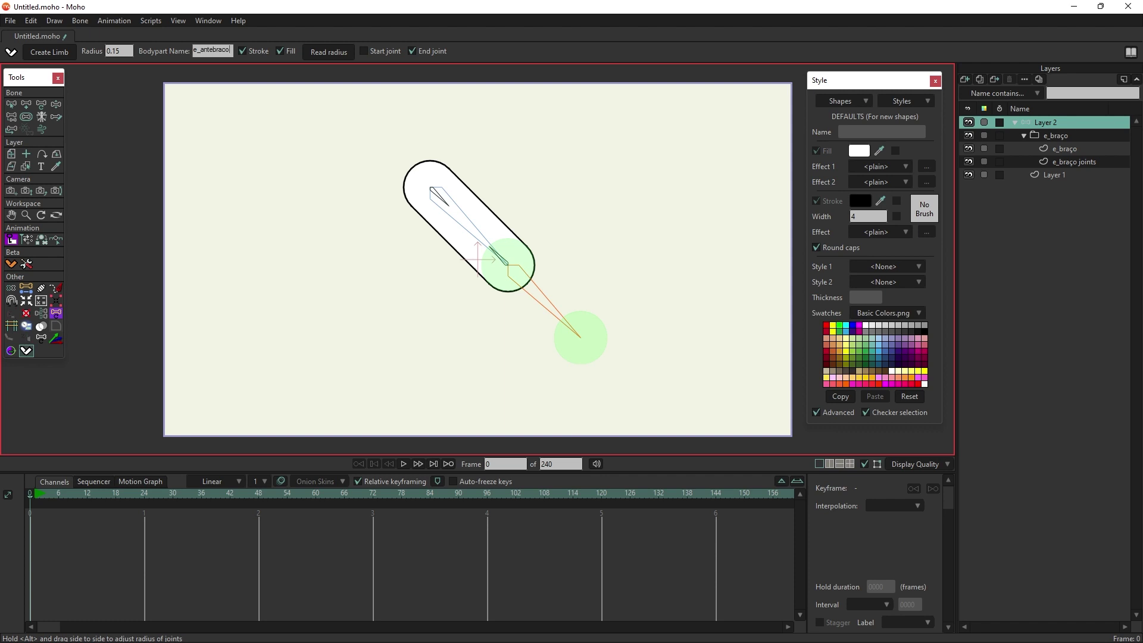
click(214, 50)
click(58, 54)
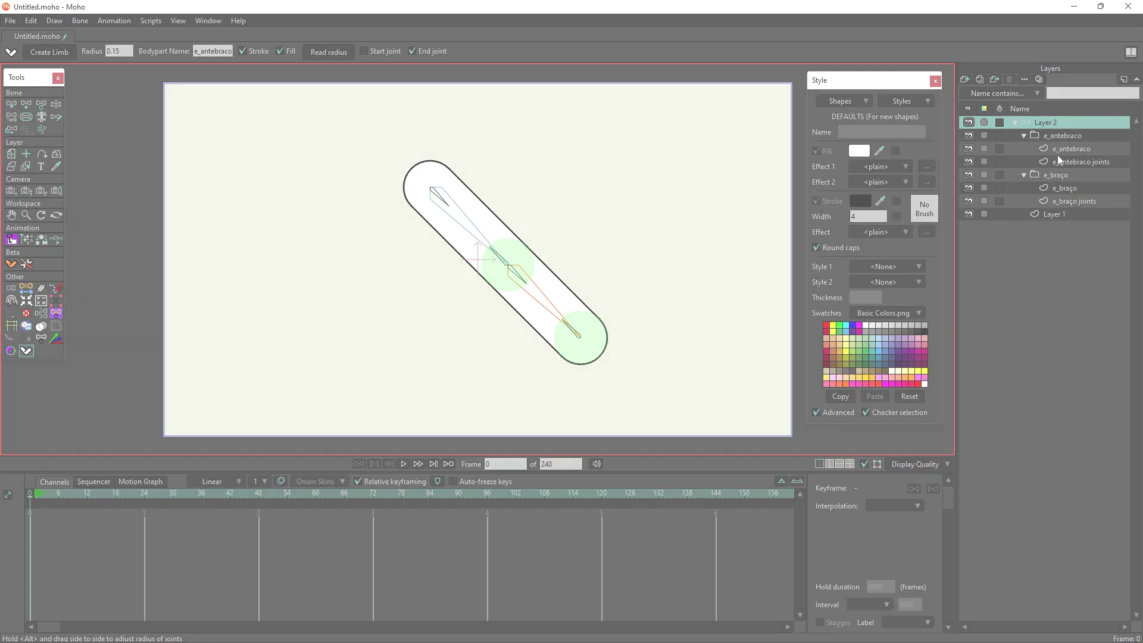
click(41, 104)
- Test-bend the forearm up at the elbow and shorten the forearm bone
mouse_move(553, 321)
mouse_down()
mouse_move(559, 265)
mouse_move(544, 225)
mouse_up()
click(26, 105)
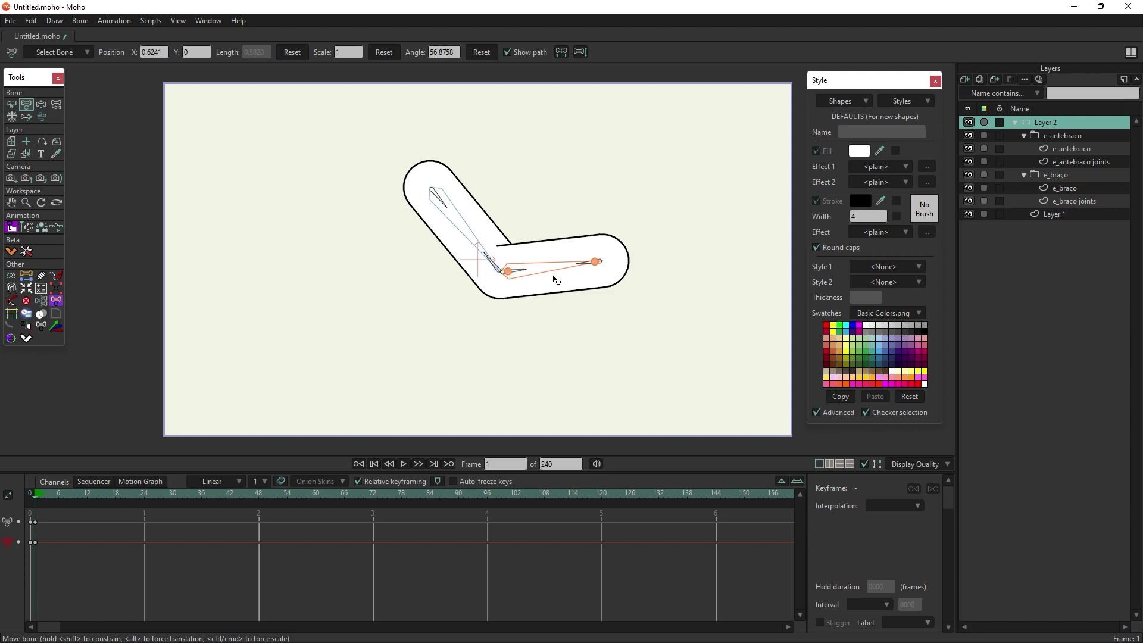
mouse_move(595, 261)
mouse_down()
mouse_move(519, 271)
mouse_move(640, 262)
mouse_move(510, 256)
mouse_move(534, 269)
mouse_up()
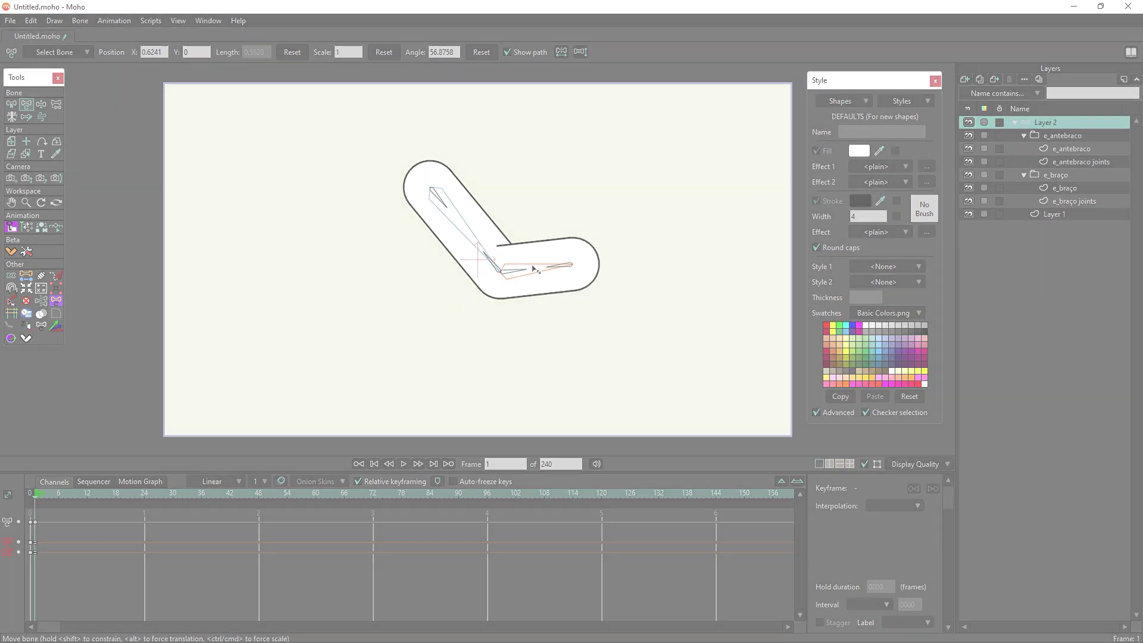
click(26, 338)
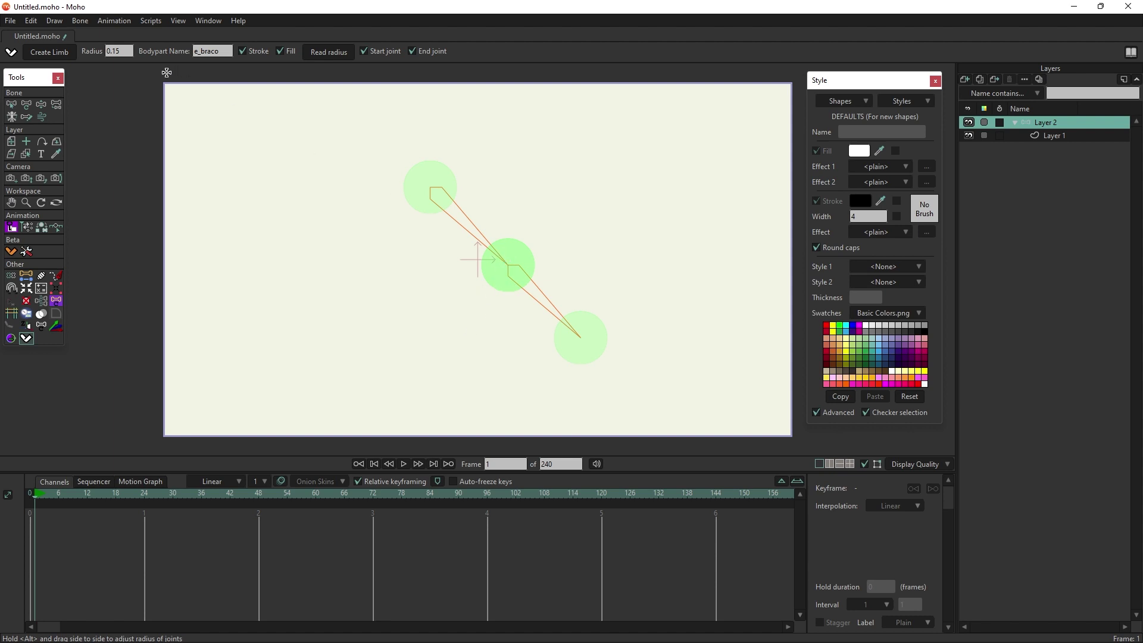
- Build a rounded e_braco limb on the upper bone and a capless, square-ended one on the lower bone
click(54, 53)
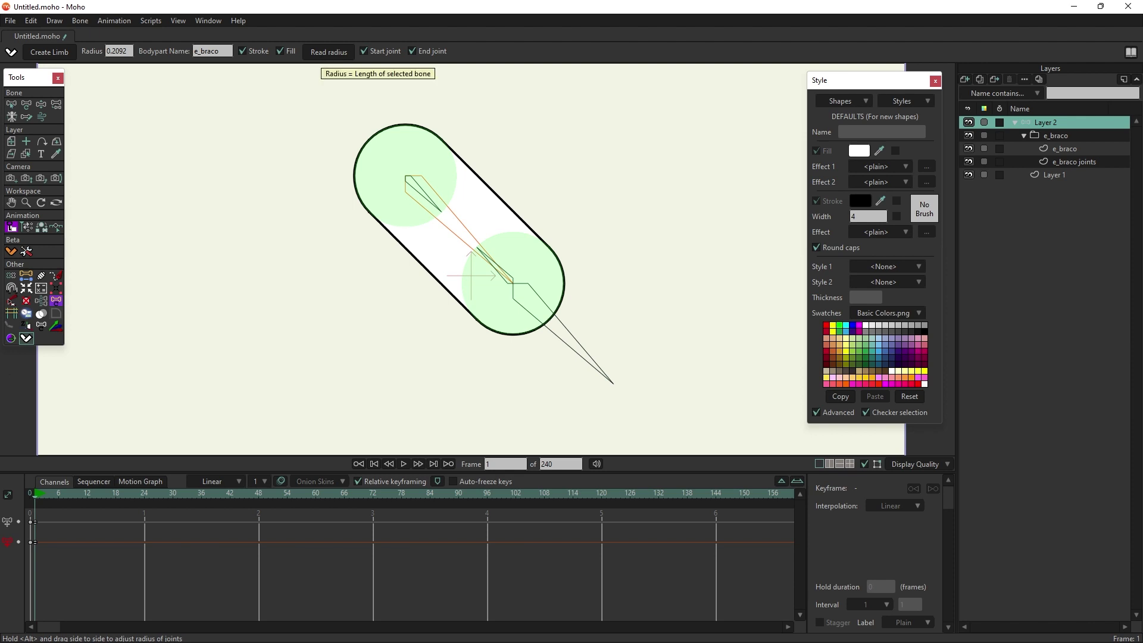
click(329, 53)
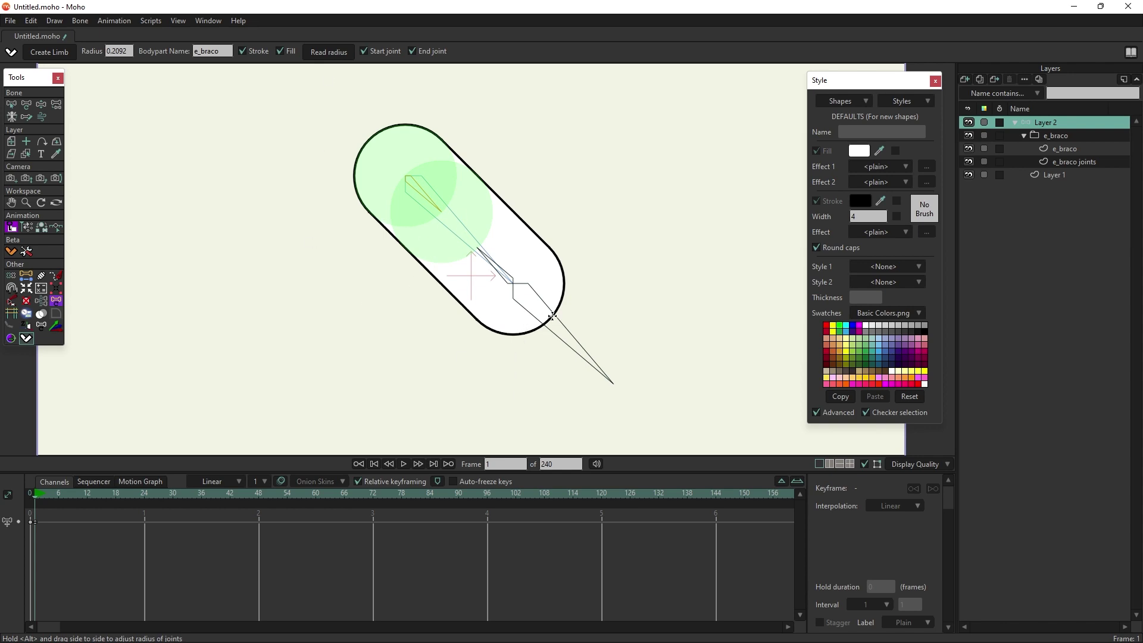
click(552, 317)
click(364, 52)
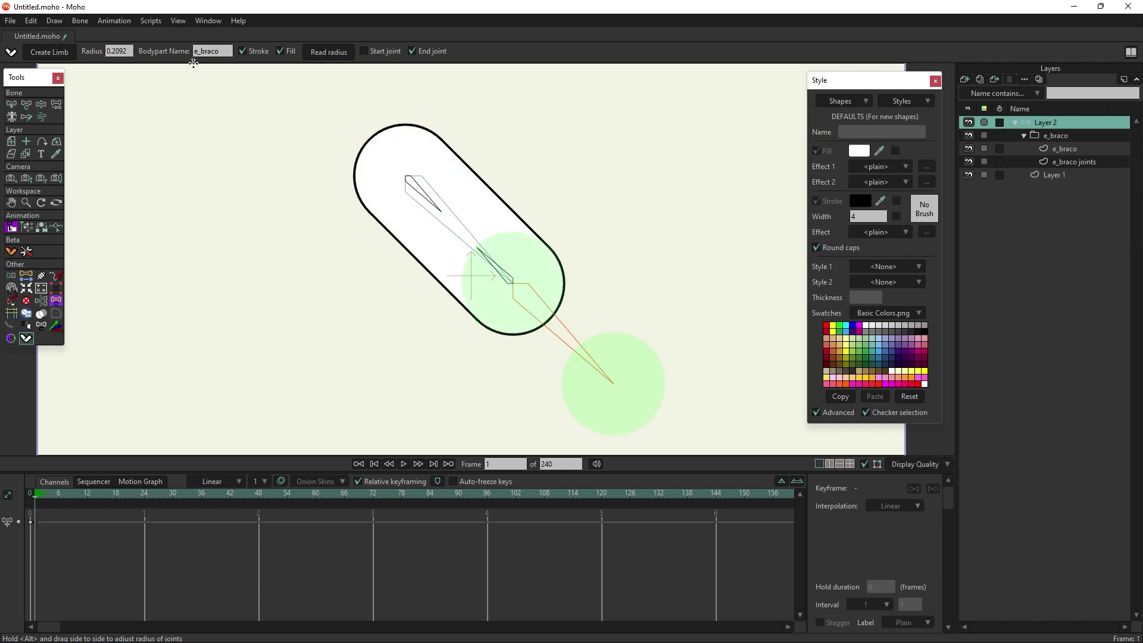
click(48, 53)
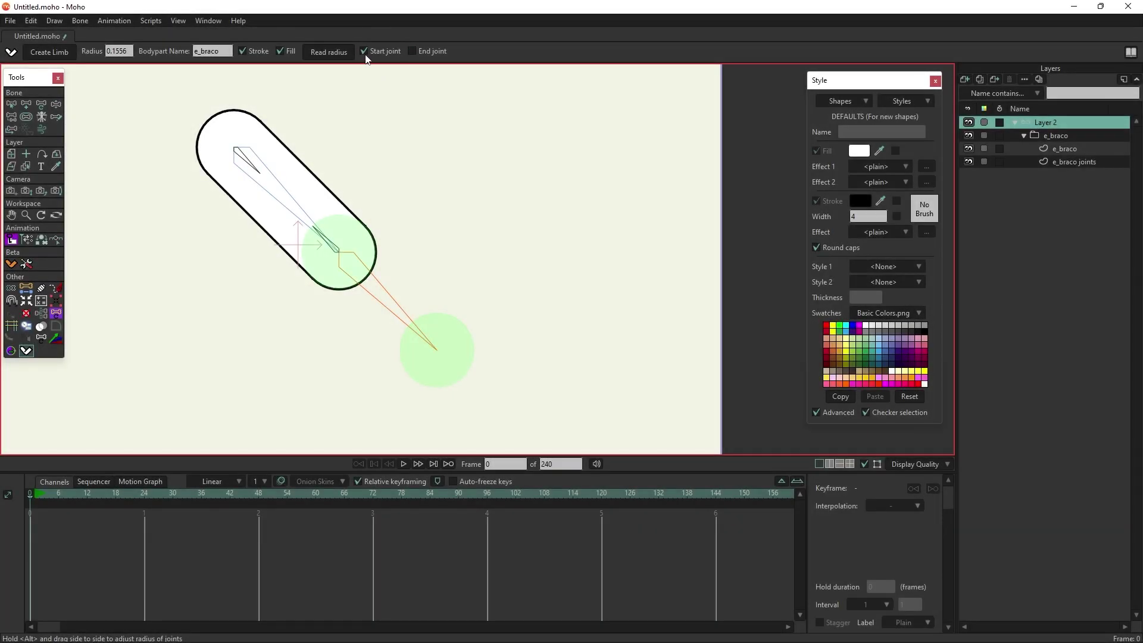
click(363, 51)
click(57, 52)
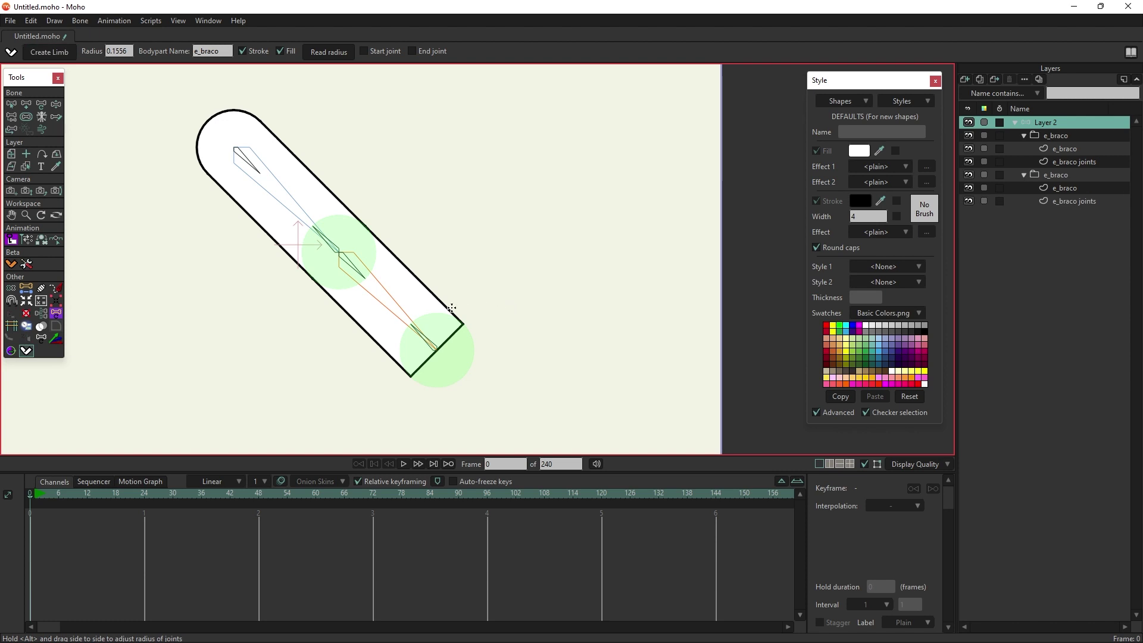
- Select the forearm's end points, then move Layer 2's short end bone up-left into the square-ended shape
key(t)
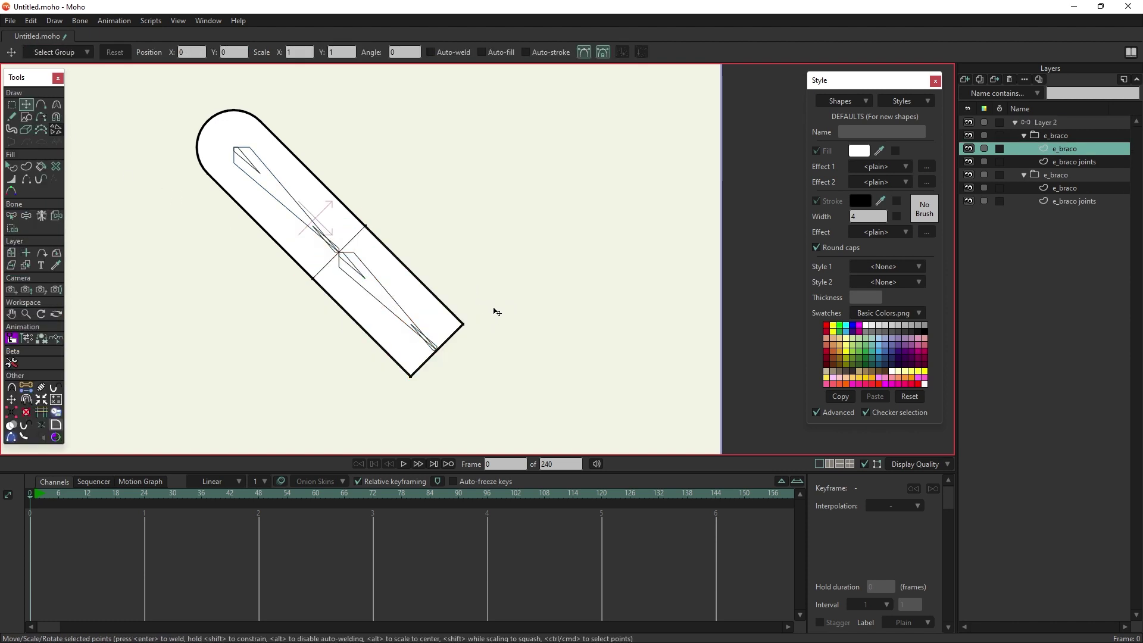
mouse_move(485, 307)
mouse_down()
mouse_move(458, 357)
mouse_move(428, 340)
mouse_up()
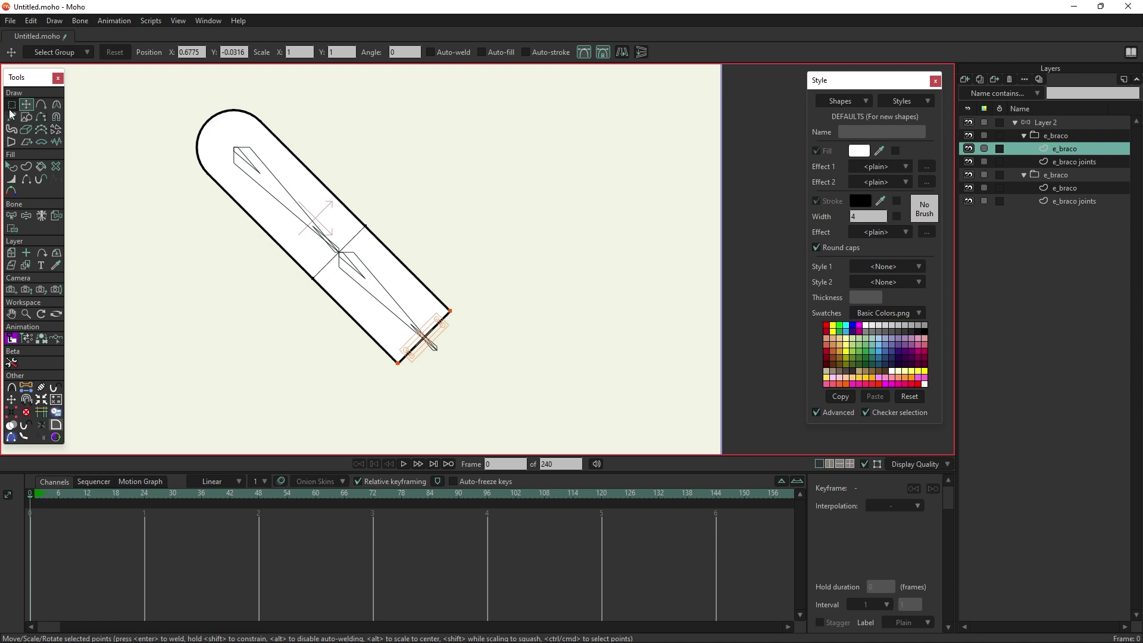
click(1055, 124)
scroll(434, 356, up, 5)
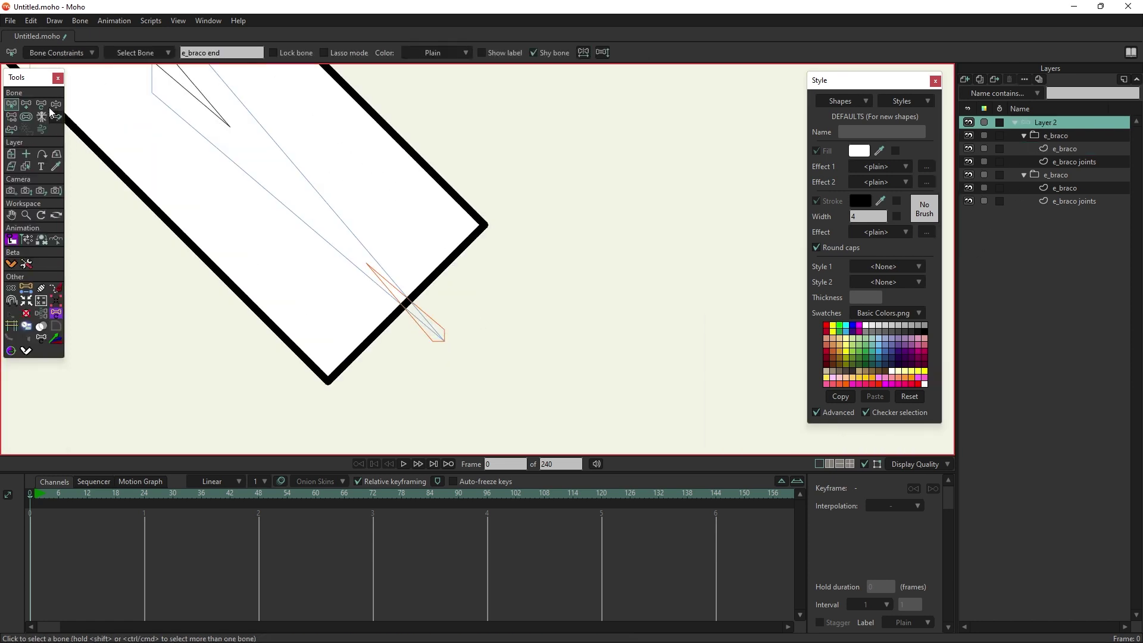
key(z)
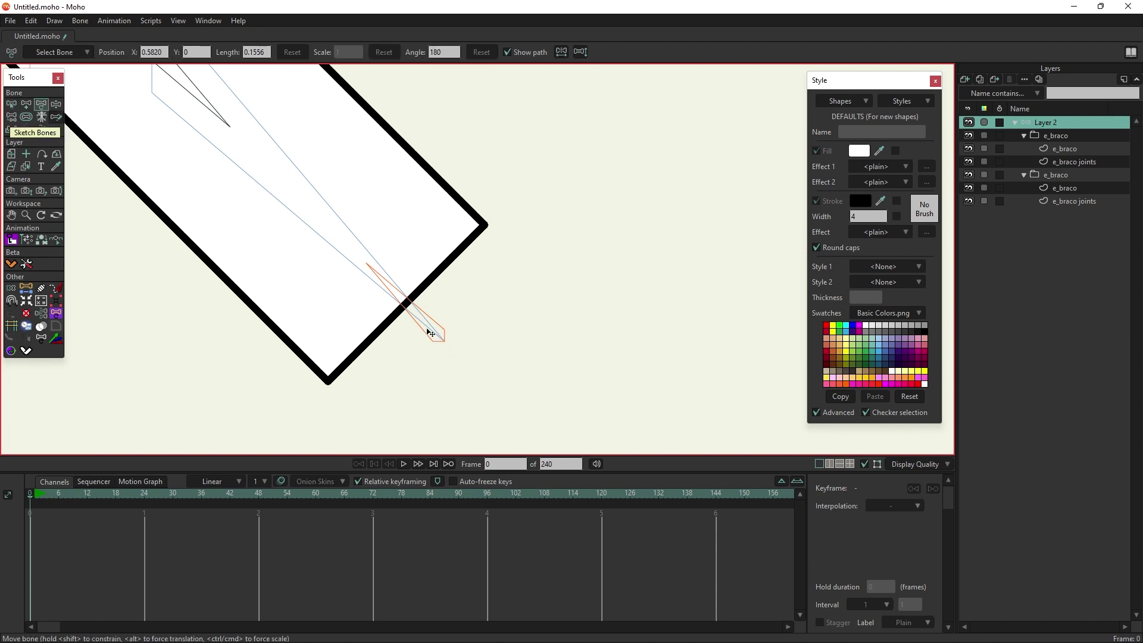
drag(429, 330, 400, 309)
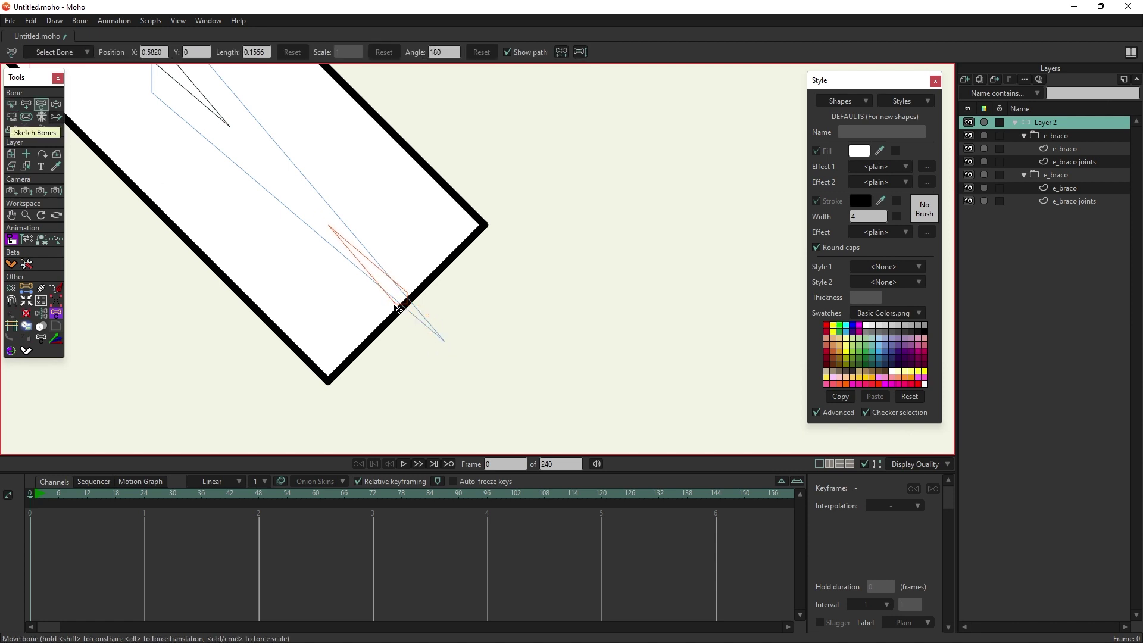
click(26, 351)
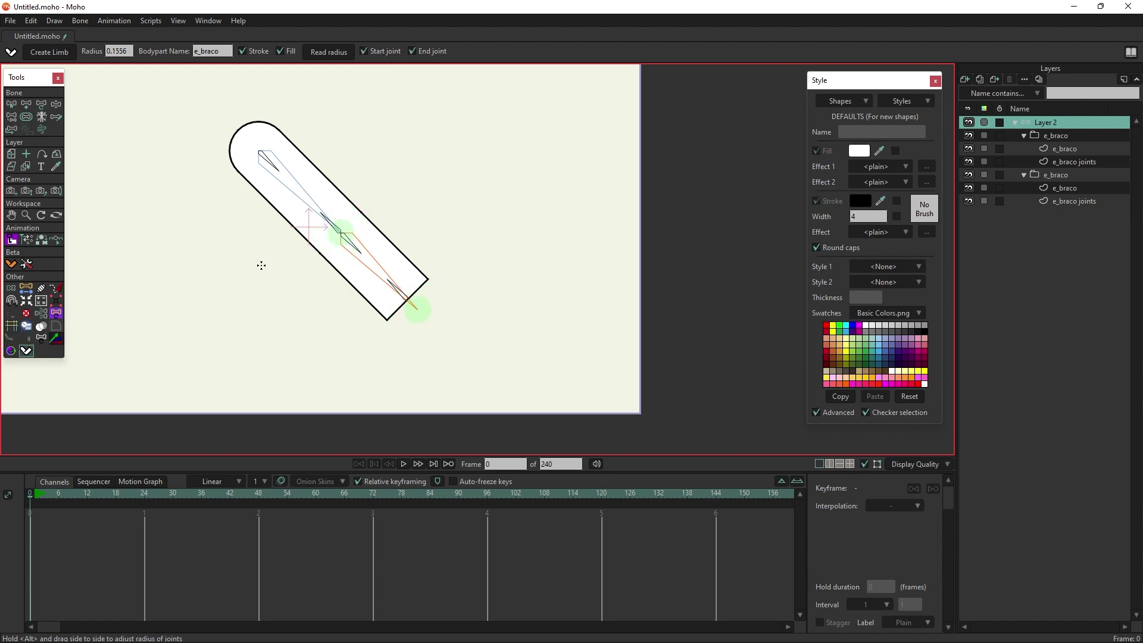
- Build a thin 0.0721-radius capsule around the end bone and collapse the three e_braco groups
click(52, 50)
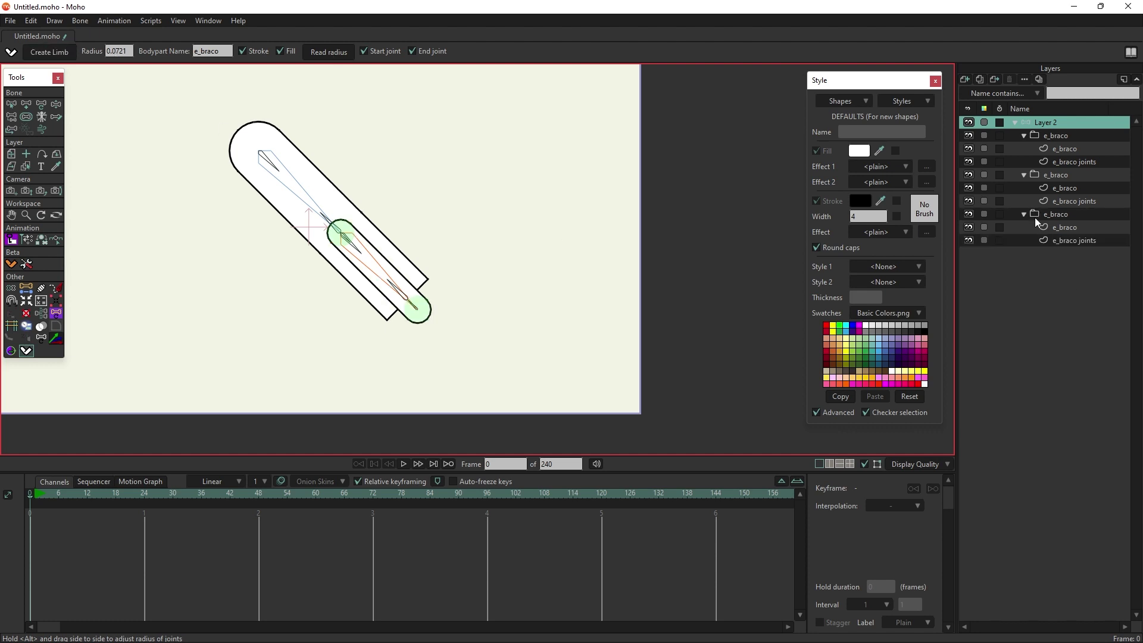
click(1023, 214)
click(1025, 175)
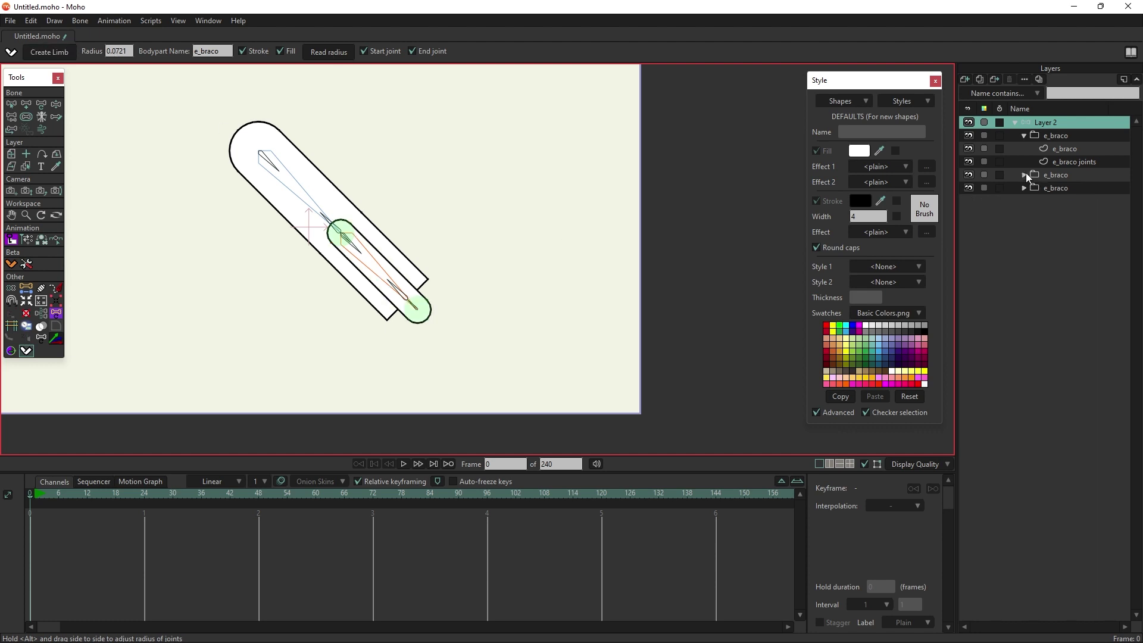
click(1024, 136)
- Select the third e_braco group and bend the forearm upward at the elbow
click(1070, 135)
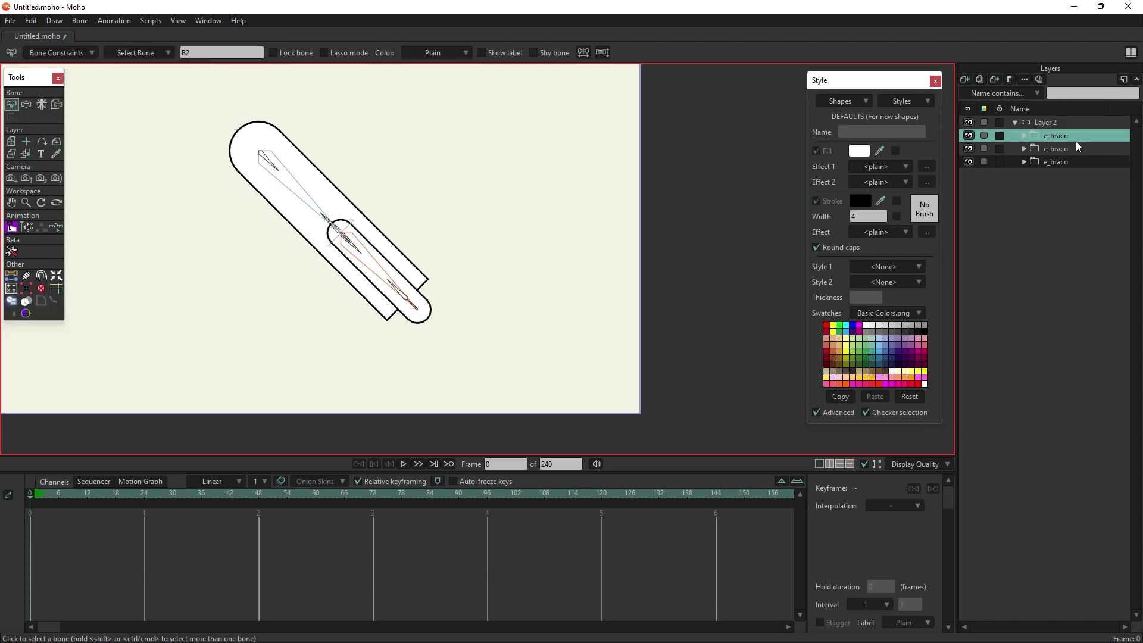
click(1071, 161)
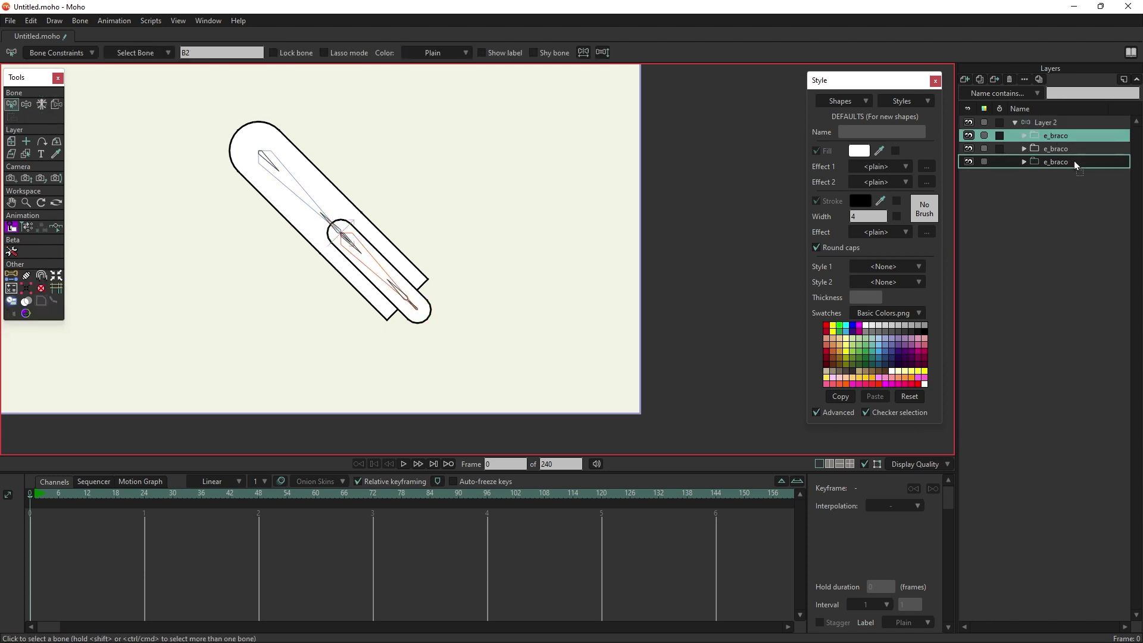
click(25, 104)
drag(422, 315, 405, 122)
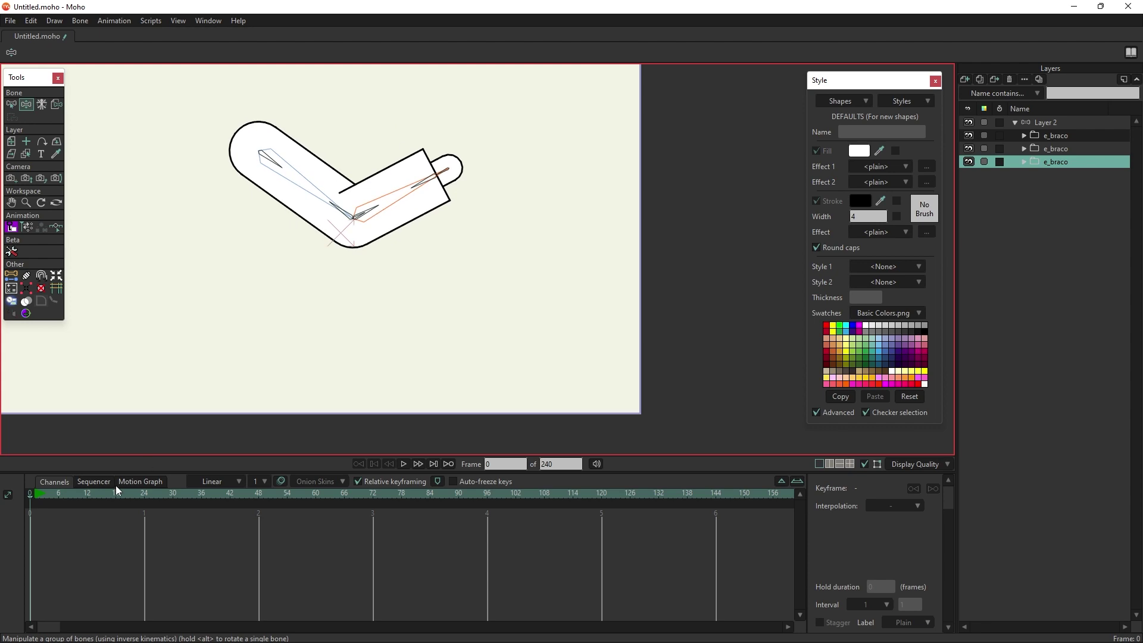
- At frame 4, drag the forearm back to straighten the arm, keying the bones
click(49, 494)
drag(355, 160, 396, 284)
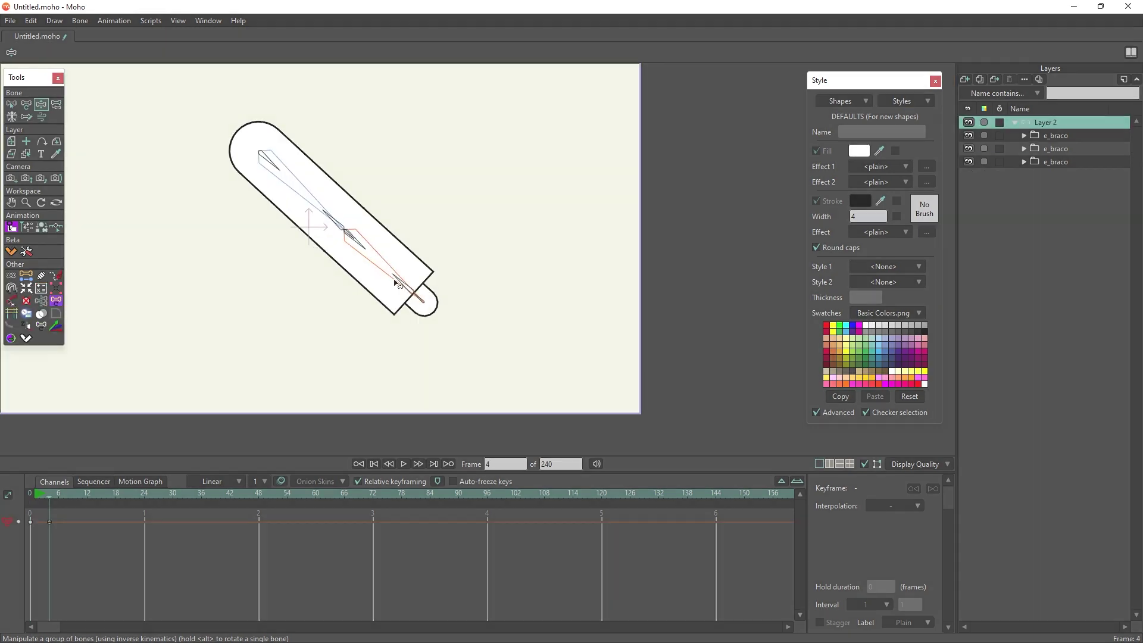